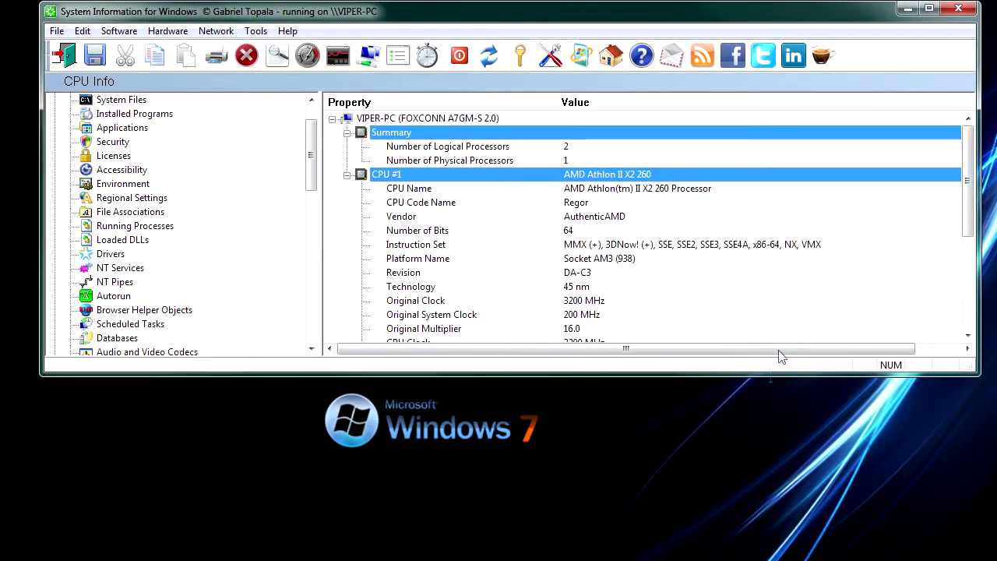
Enlarge the system information window and examine the CPU's cache entries, in particular the L2 cache size.
{"action": "left_click_drag", "start_coordinate": [771, 376], "coordinate": [761, 551]}
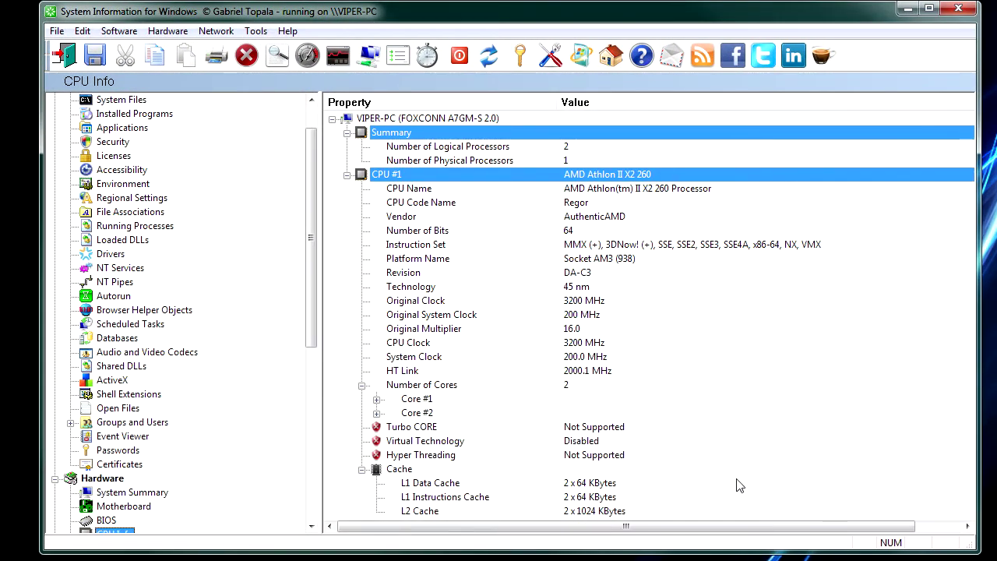
{"action": "scroll", "coordinate": [655, 405], "scroll_direction": "up", "scroll_amount": 1}
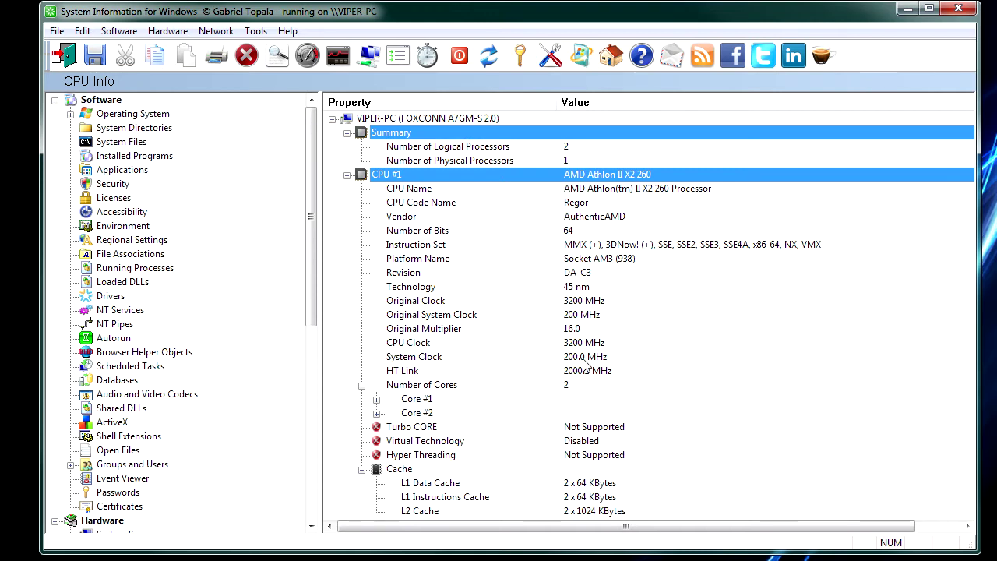
{"action": "left_click_drag", "start_coordinate": [312, 297], "coordinate": [296, 258]}
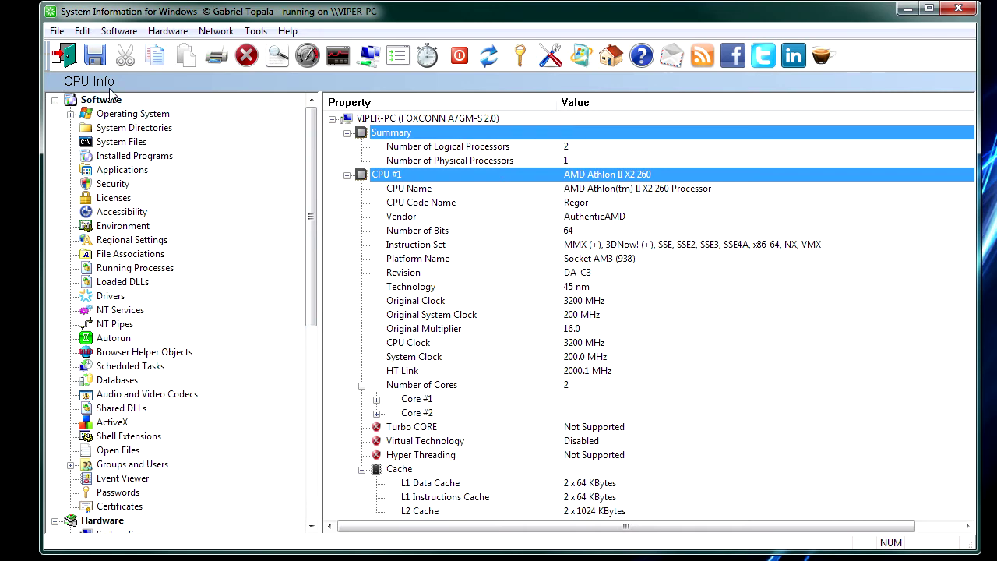
{"action": "left_click_drag", "start_coordinate": [55, 75], "coordinate": [241, 384]}
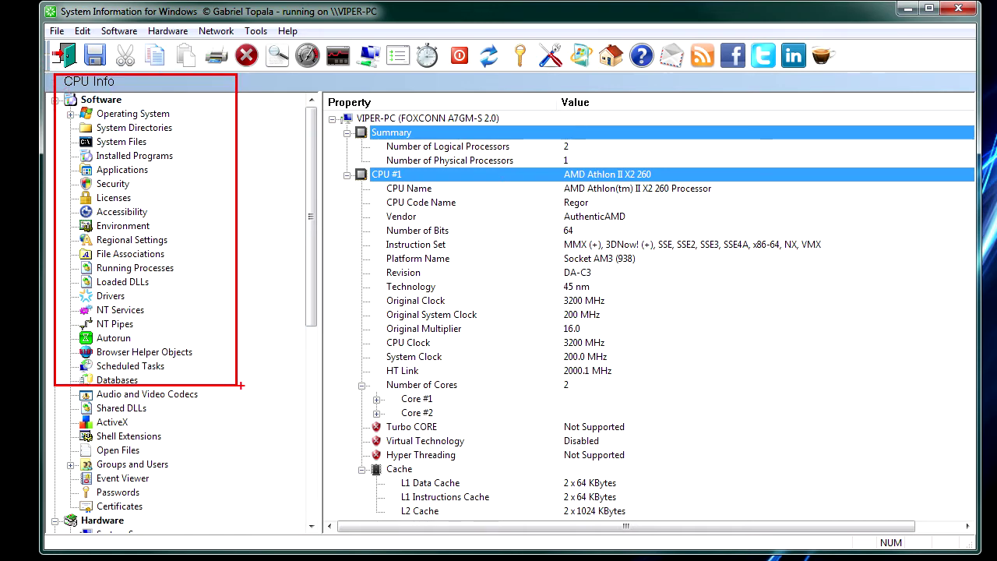
{"action": "key", "text": "Escape"}
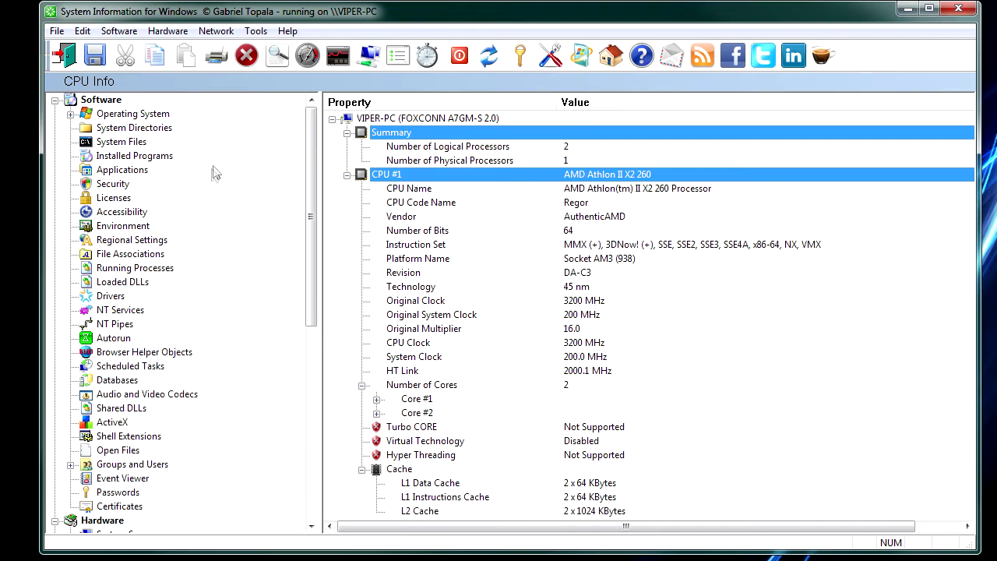
{"action": "left_click_drag", "start_coordinate": [311, 227], "coordinate": [312, 364]}
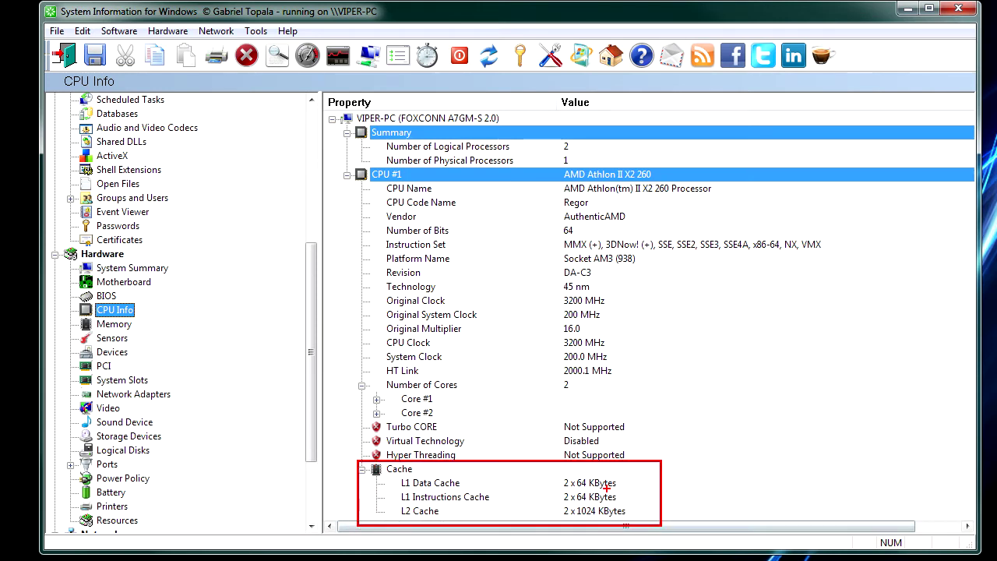
{"action": "key", "text": "Escape"}
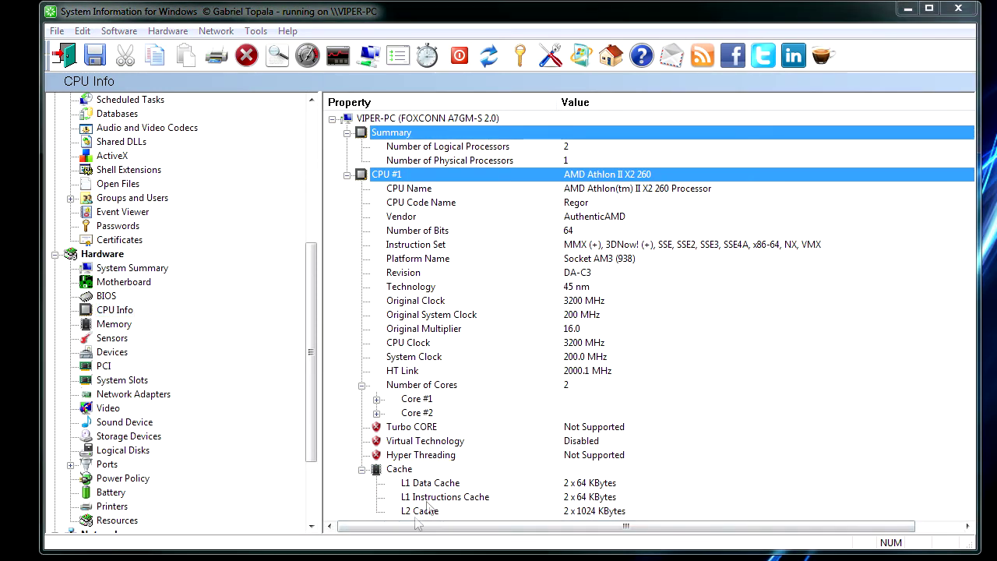
{"action": "mouse_move", "coordinate": [391, 504]}
{"action": "left_mouse_down"}
{"action": "mouse_move", "coordinate": [498, 522]}
{"action": "mouse_move", "coordinate": [645, 522]}
{"action": "left_mouse_up"}
{"action": "key", "text": "Escape"}
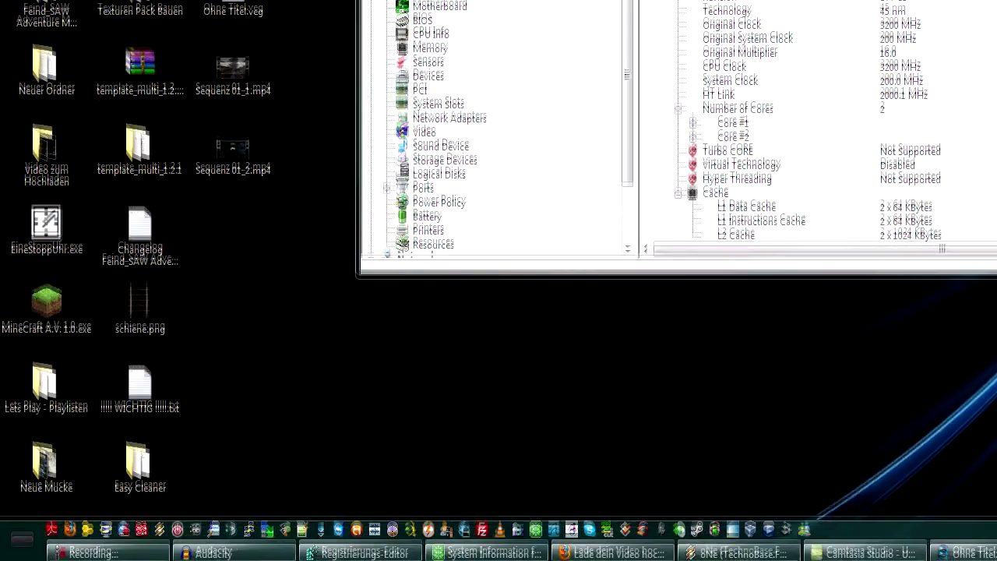
Search Windows for regedit and launch the Registry Editor.
{"action": "left_click", "coordinate": [18, 538]}
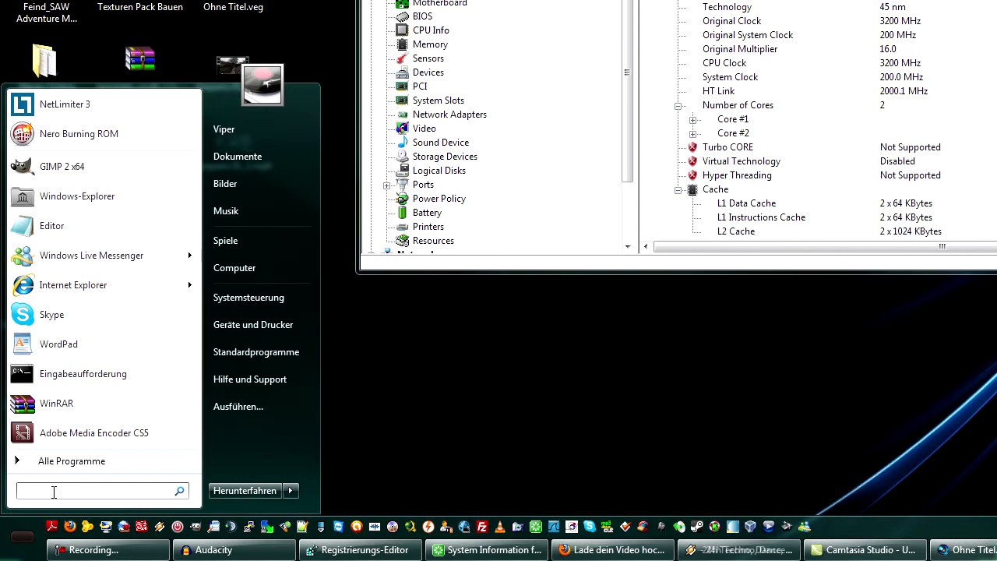
{"action": "type", "text": "regedit"}
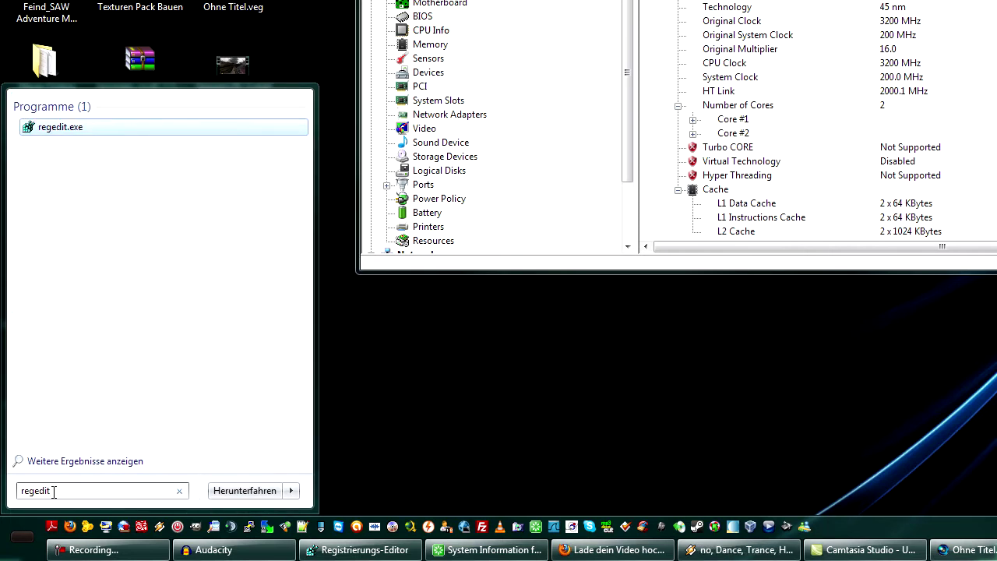
{"action": "key", "text": "Return"}
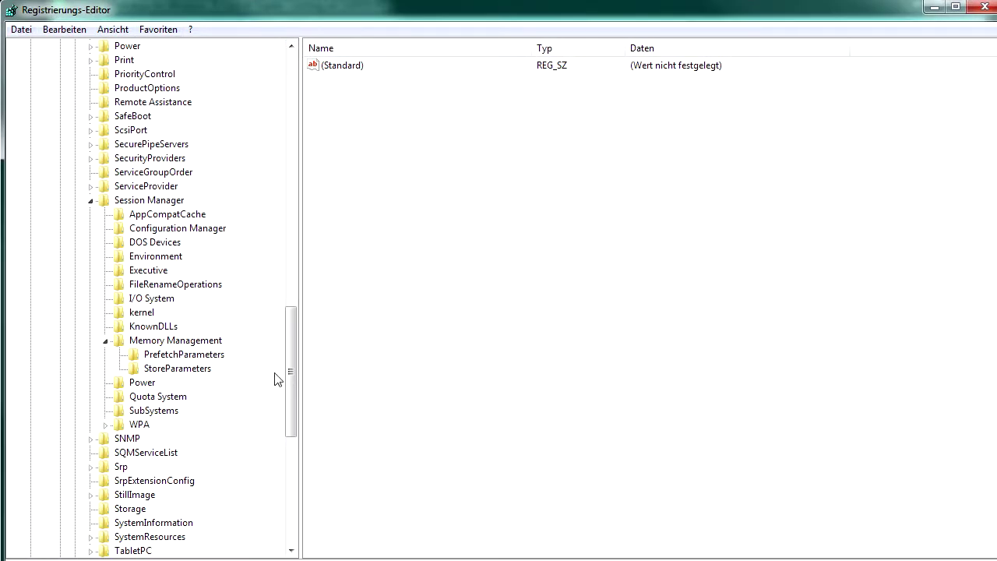
Go to the registry key HKEY_LOCAL_MACHINE\SYSTEM\CurrentControlSet\Control\Session Manager\Memory Management.
{"action": "left_click_drag", "start_coordinate": [296, 358], "coordinate": [281, 117]}
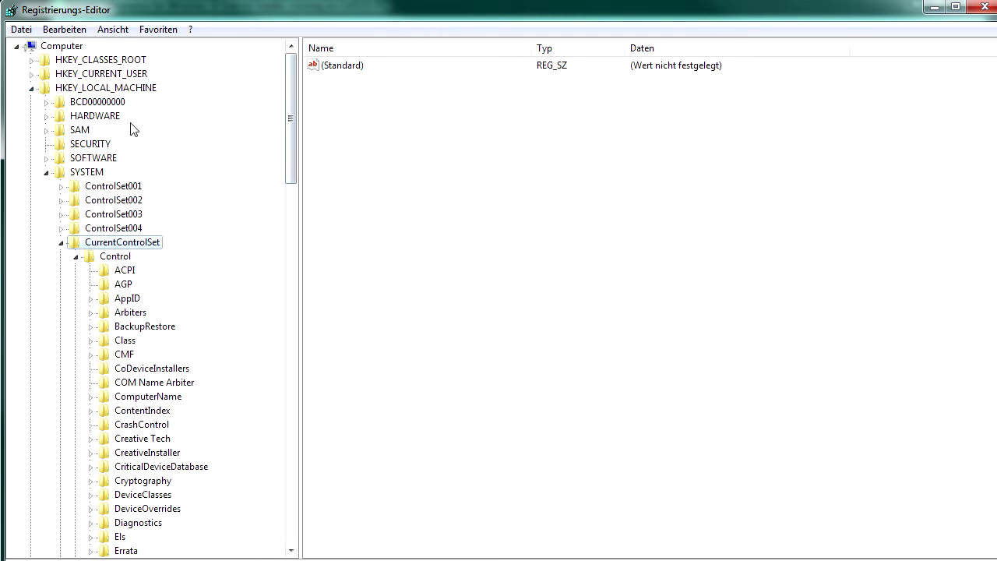
{"action": "left_click", "coordinate": [127, 89]}
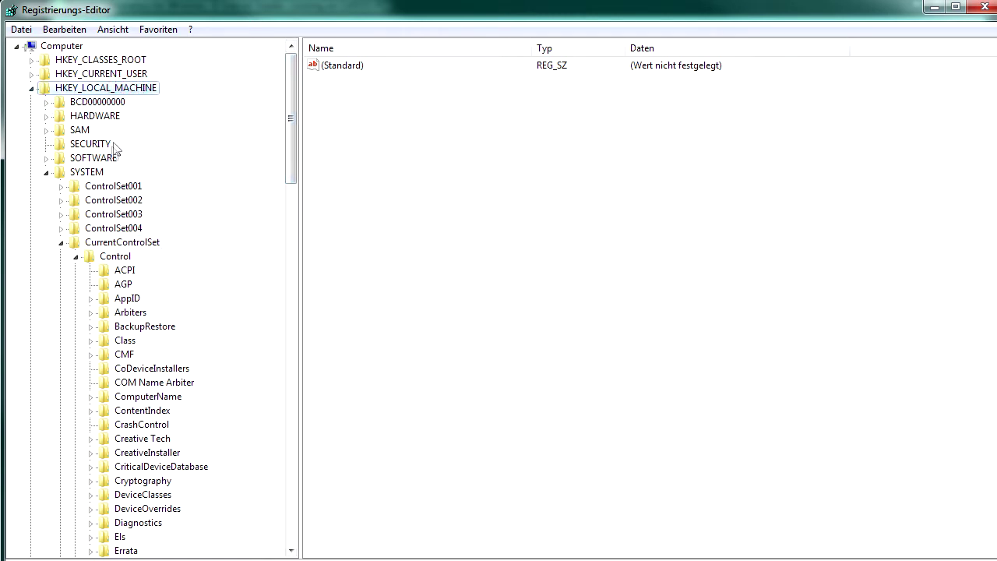
{"action": "left_click", "coordinate": [92, 173]}
{"action": "left_click", "coordinate": [119, 244]}
{"action": "left_click", "coordinate": [117, 257]}
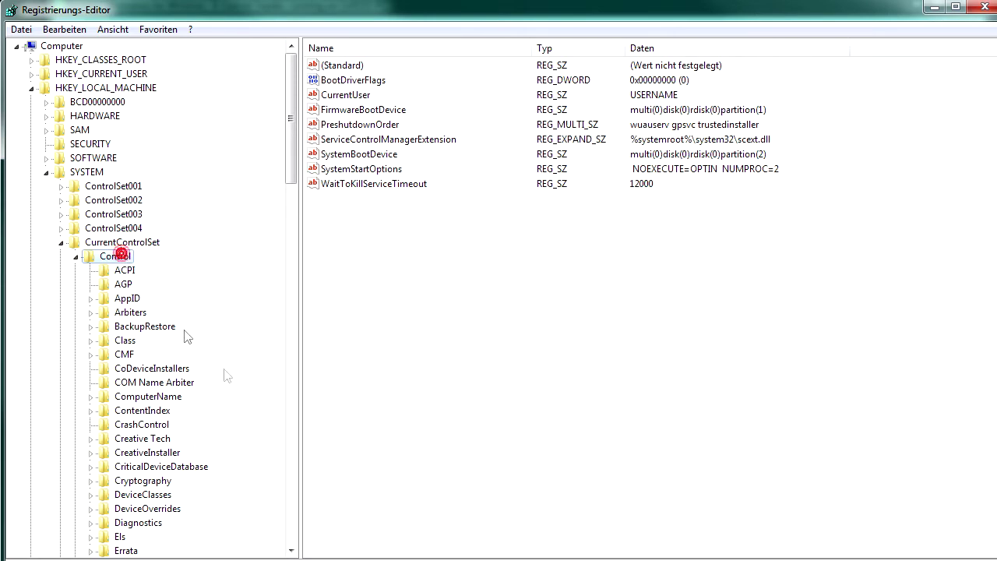
{"action": "scroll", "coordinate": [225, 378], "scroll_direction": "down", "scroll_amount": 12}
{"action": "scroll", "coordinate": [224, 380], "scroll_direction": "down", "scroll_amount": 9}
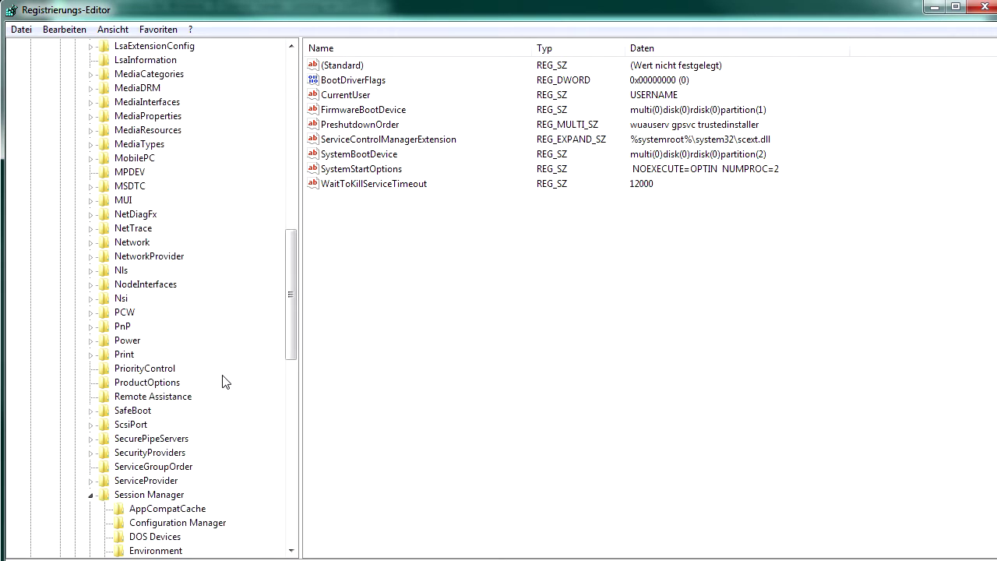
{"action": "left_click", "coordinate": [148, 285]}
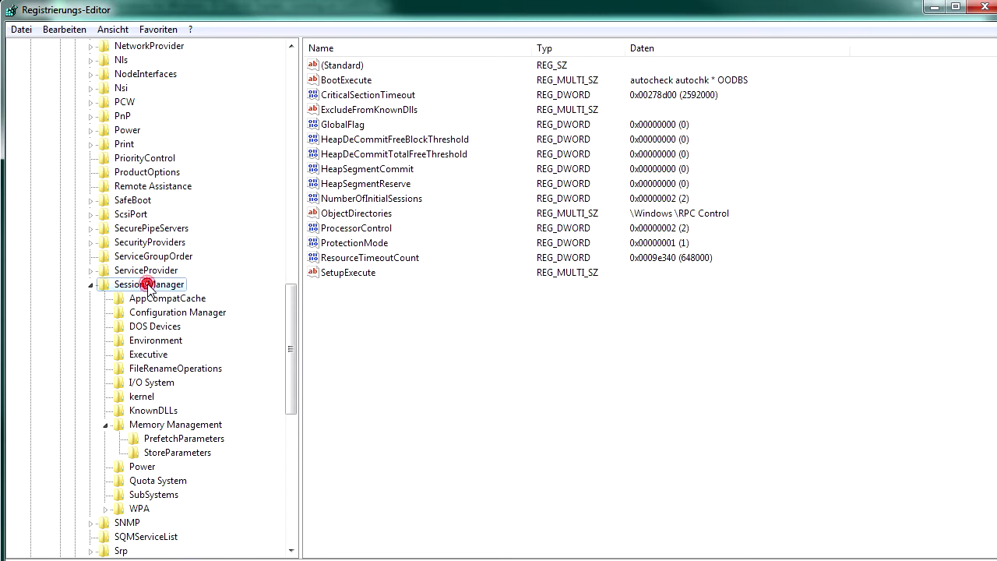
{"action": "scroll", "coordinate": [154, 294], "scroll_direction": "down", "scroll_amount": 2}
{"action": "left_click", "coordinate": [179, 341]}
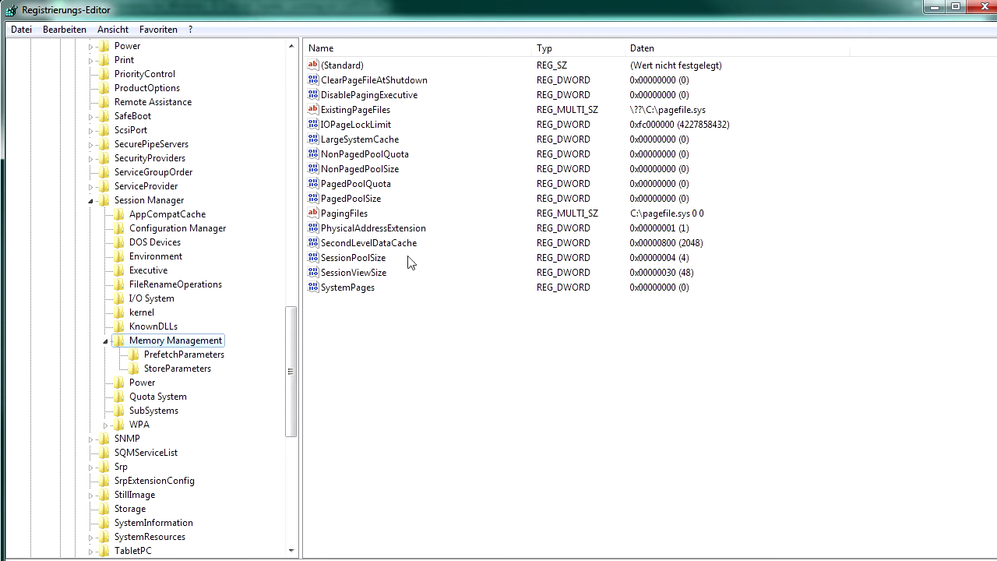
Locate the SecondLevelDataCache entry, inspect its value in the edit dialog and accept it unaltered.
{"action": "mouse_move", "coordinate": [309, 229]}
{"action": "left_mouse_down"}
{"action": "mouse_move", "coordinate": [366, 255]}
{"action": "mouse_move", "coordinate": [708, 253]}
{"action": "left_mouse_up"}
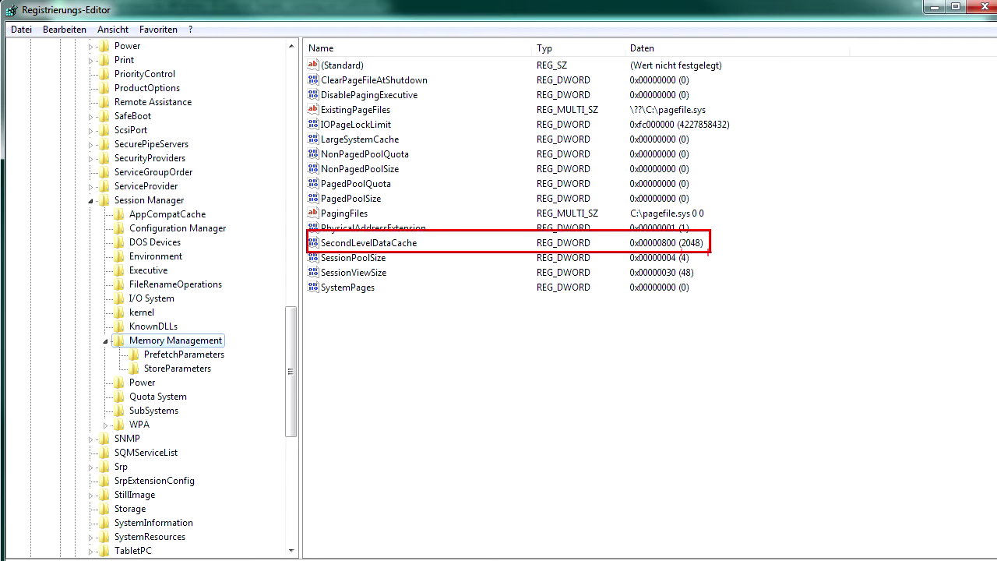
{"action": "key", "text": "Escape"}
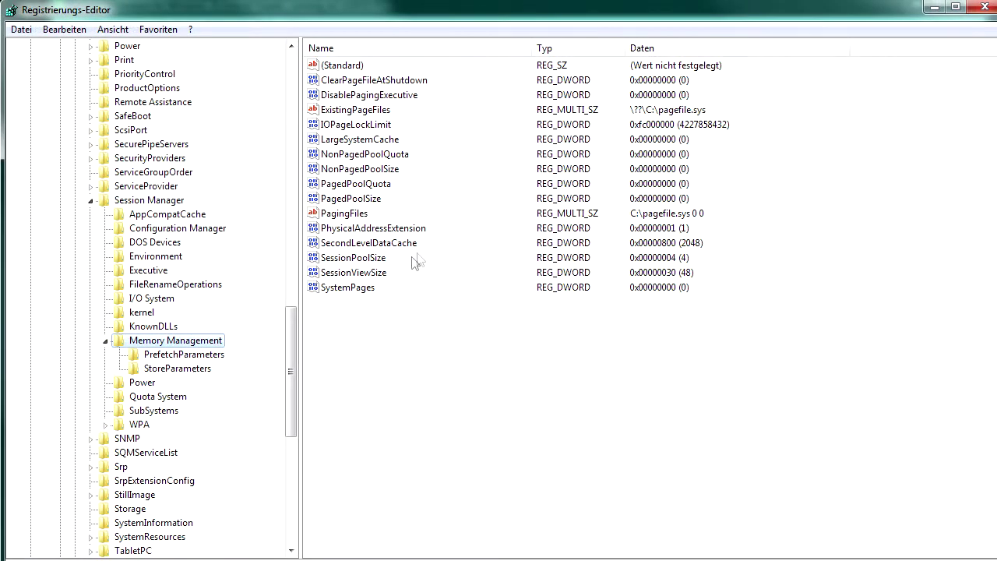
{"action": "double_click", "coordinate": [406, 243]}
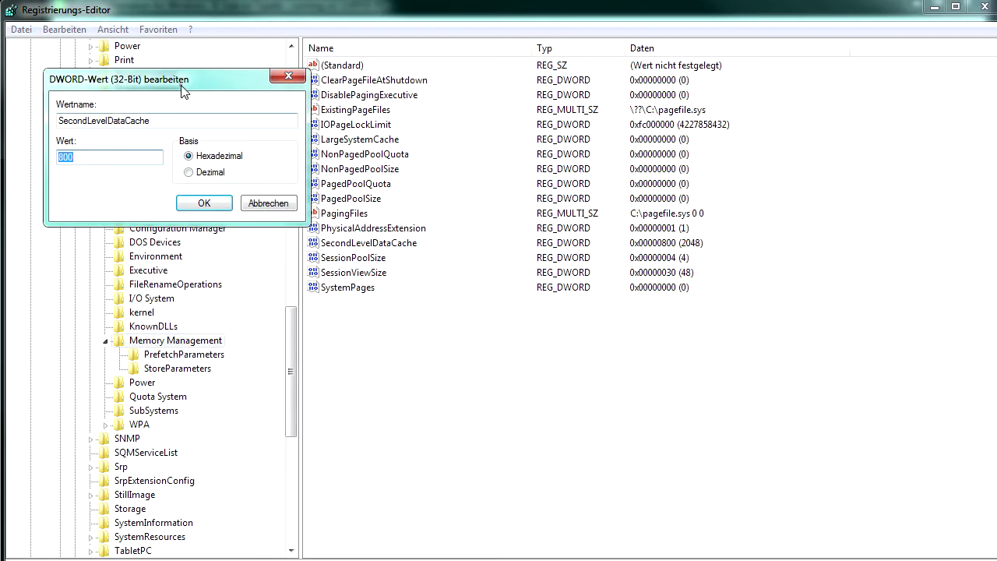
{"action": "left_click_drag", "start_coordinate": [181, 82], "coordinate": [435, 310]}
{"action": "left_click", "coordinate": [345, 387]}
{"action": "double_click", "coordinate": [363, 387]}
{"action": "left_click", "coordinate": [528, 435]}
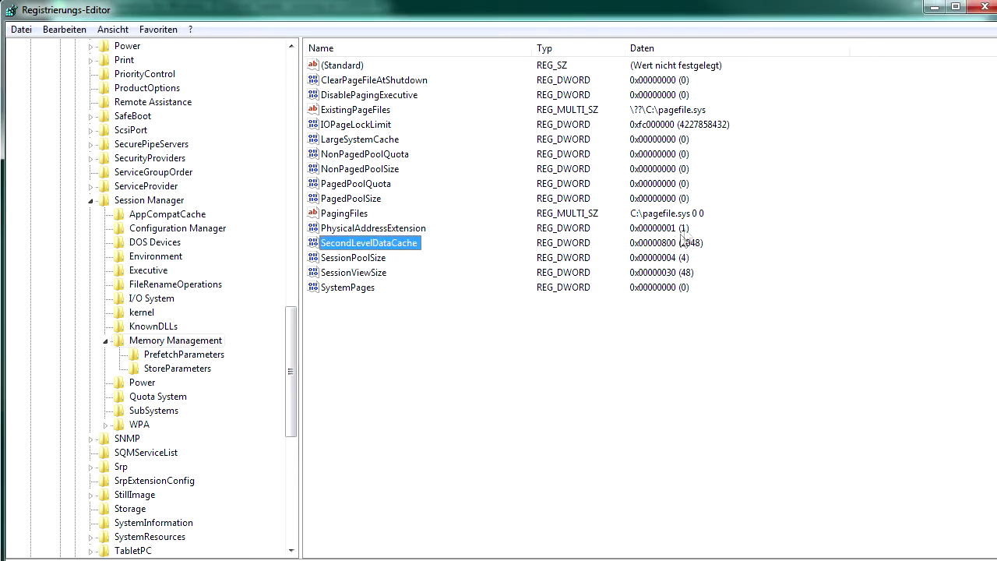
Compare the SecondLevelDataCache data with the L2 cache size in System Information for Windows and return to the Registry Editor.
{"action": "left_click_drag", "start_coordinate": [672, 232], "coordinate": [722, 254]}
{"action": "key", "text": "alt+Tab"}
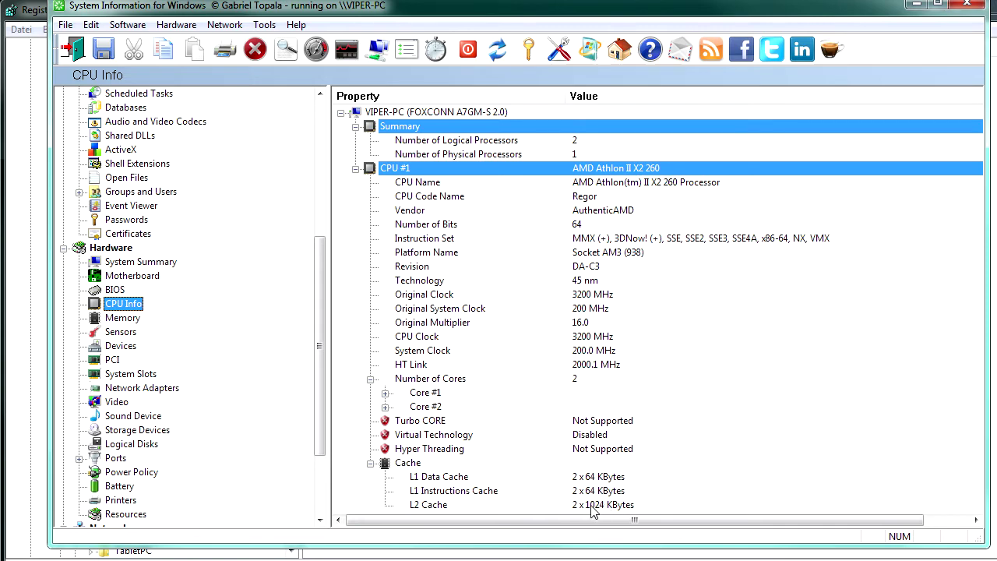
{"action": "key", "text": "alt+Tab"}
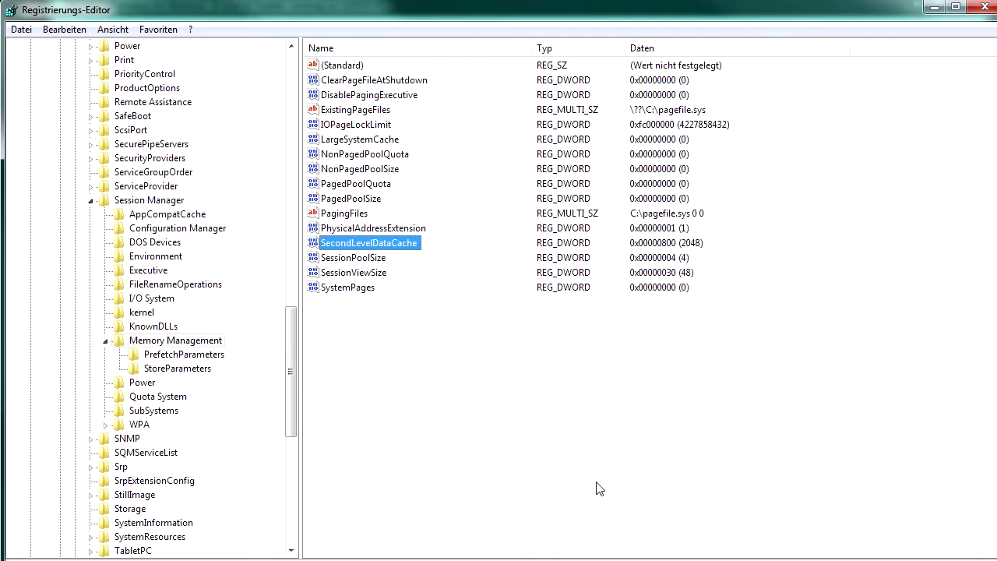
Reopen SecondLevelDataCache for editing, examine its value field and number base, and accept the existing value.
{"action": "double_click", "coordinate": [407, 244]}
{"action": "left_click_drag", "start_coordinate": [225, 77], "coordinate": [521, 198]}
{"action": "double_click", "coordinate": [407, 277]}
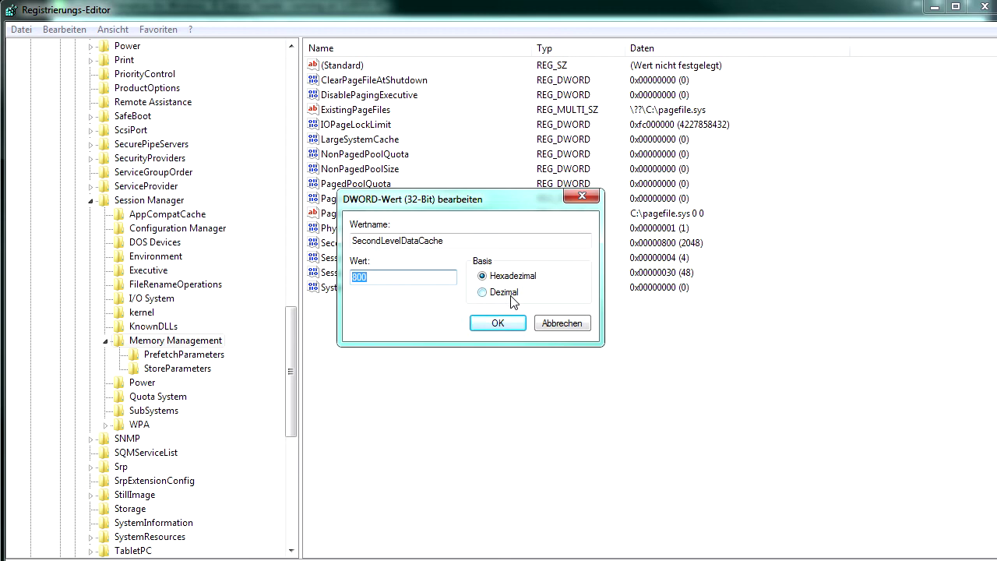
{"action": "double_click", "coordinate": [390, 273]}
{"action": "left_click", "coordinate": [425, 277]}
{"action": "double_click", "coordinate": [395, 275]}
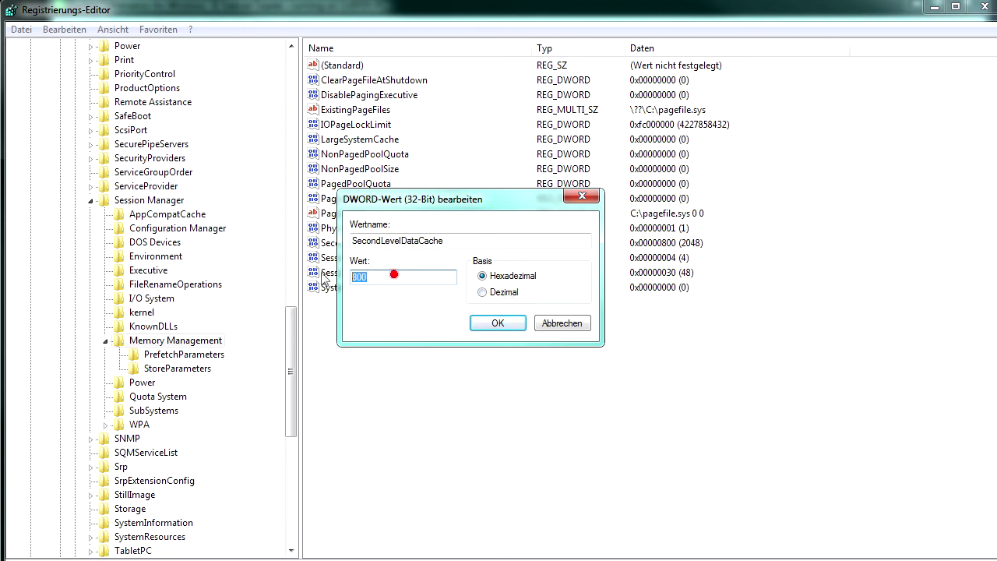
{"action": "left_click", "coordinate": [403, 277]}
{"action": "double_click", "coordinate": [413, 276]}
{"action": "left_click", "coordinate": [379, 276]}
{"action": "left_click_drag", "start_coordinate": [436, 199], "coordinate": [438, 217]}
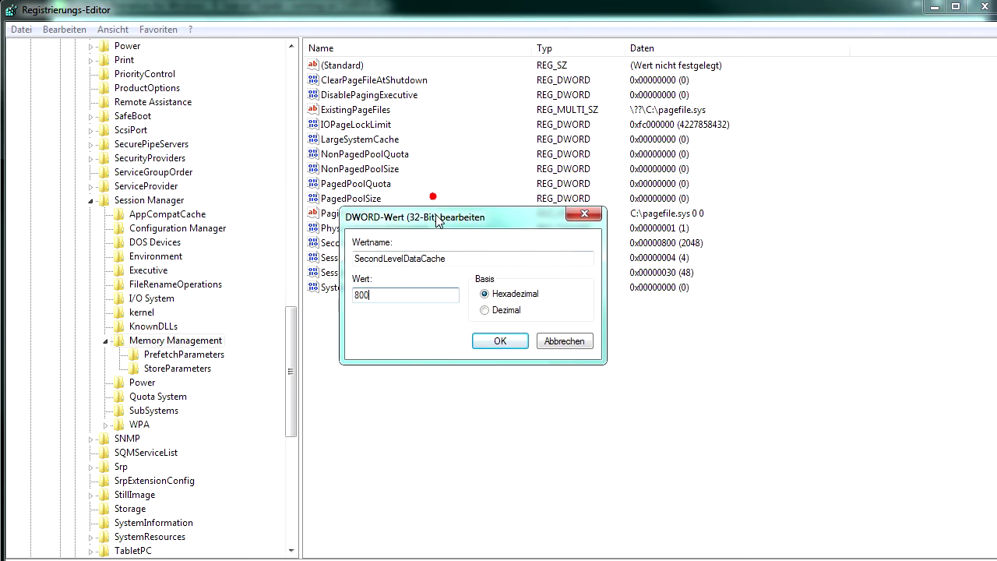
{"action": "double_click", "coordinate": [401, 299]}
{"action": "left_click", "coordinate": [500, 340]}
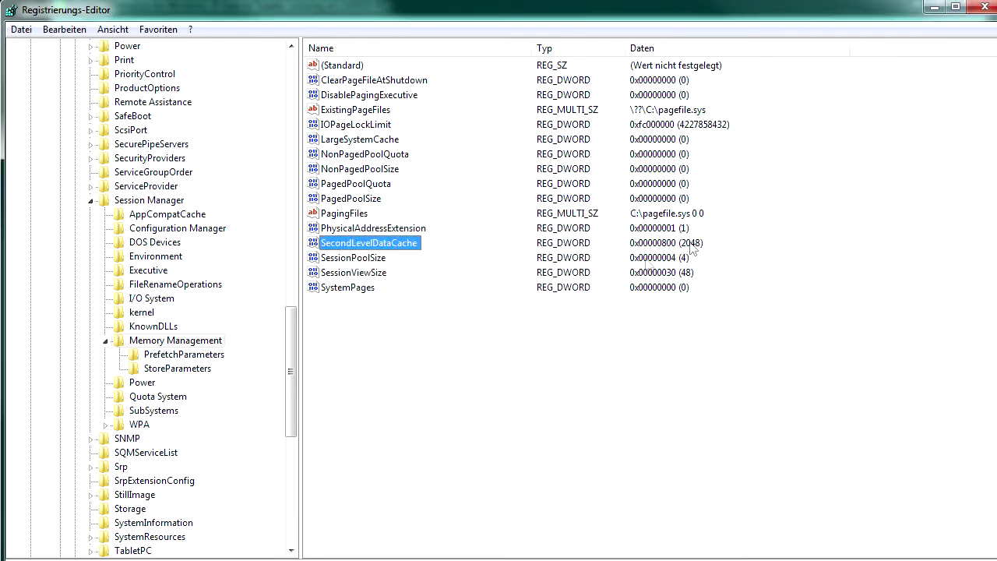
Set the SecondLevelDataCache value to 400 in hexadecimal and check the resulting decimal data.
{"action": "double_click", "coordinate": [406, 246]}
{"action": "left_click", "coordinate": [118, 161]}
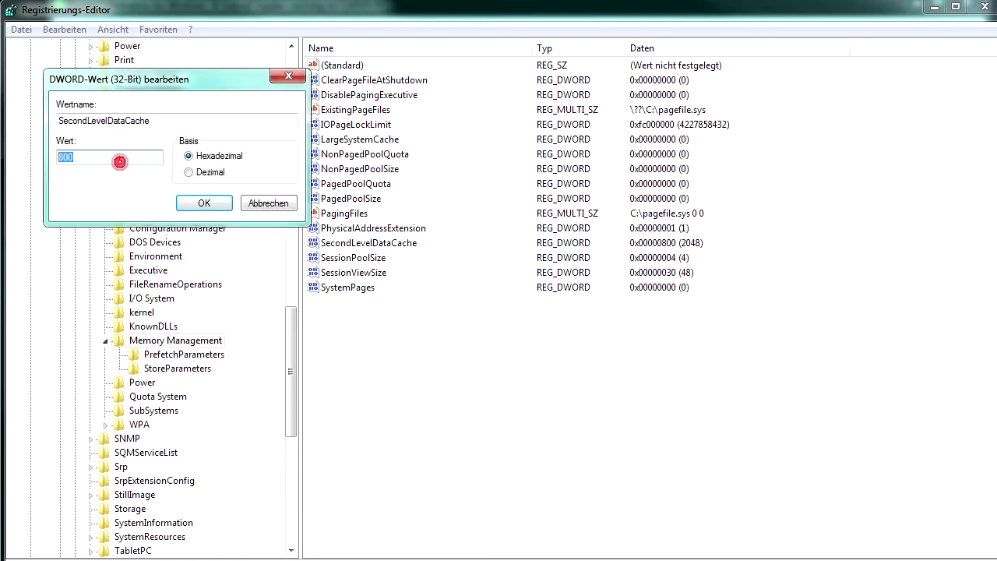
{"action": "type", "text": "400"}
{"action": "left_click", "coordinate": [207, 206]}
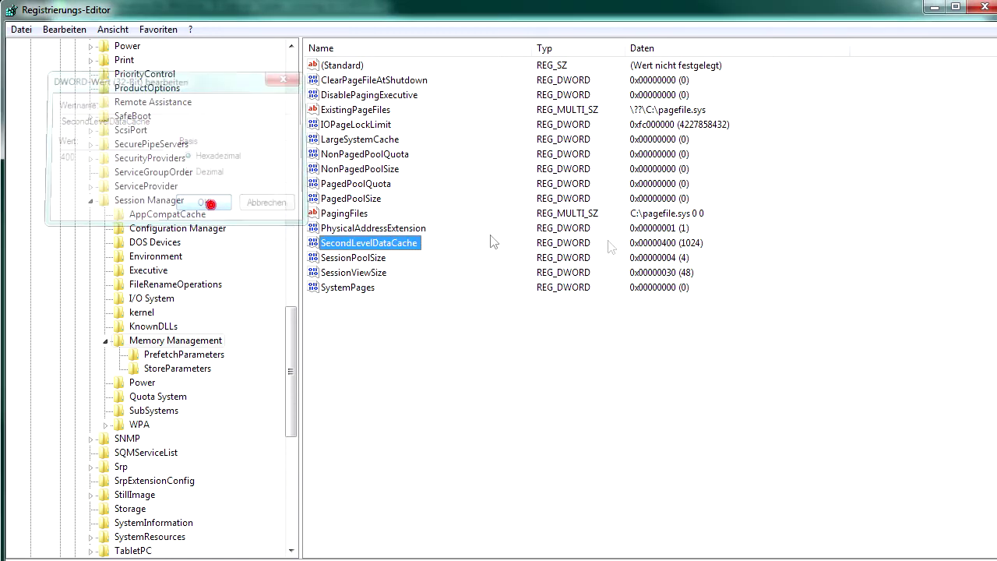
{"action": "left_click_drag", "start_coordinate": [676, 238], "coordinate": [720, 255]}
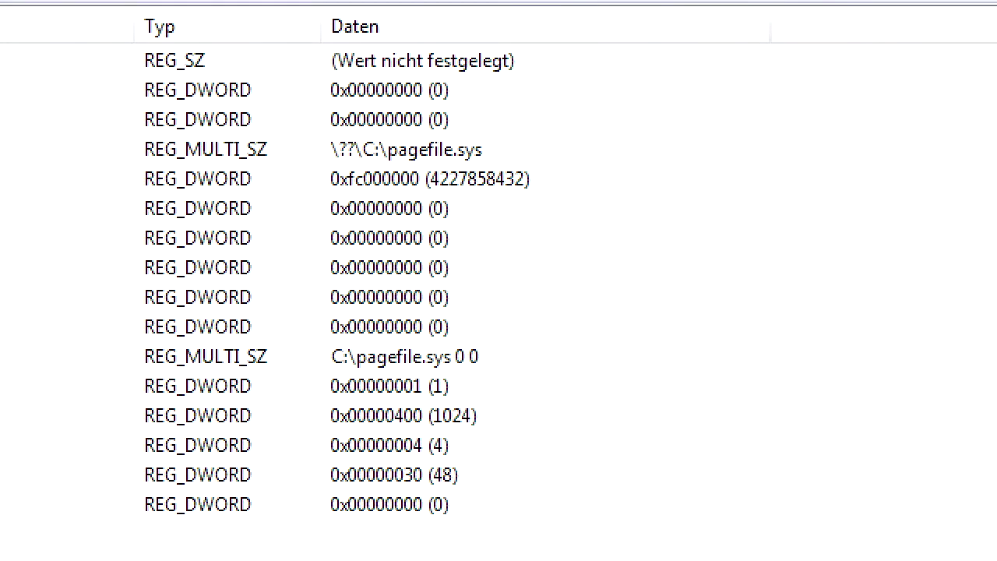
Set the SecondLevelDataCache value to 800 in hexadecimal.
{"action": "left_click", "coordinate": [416, 244]}
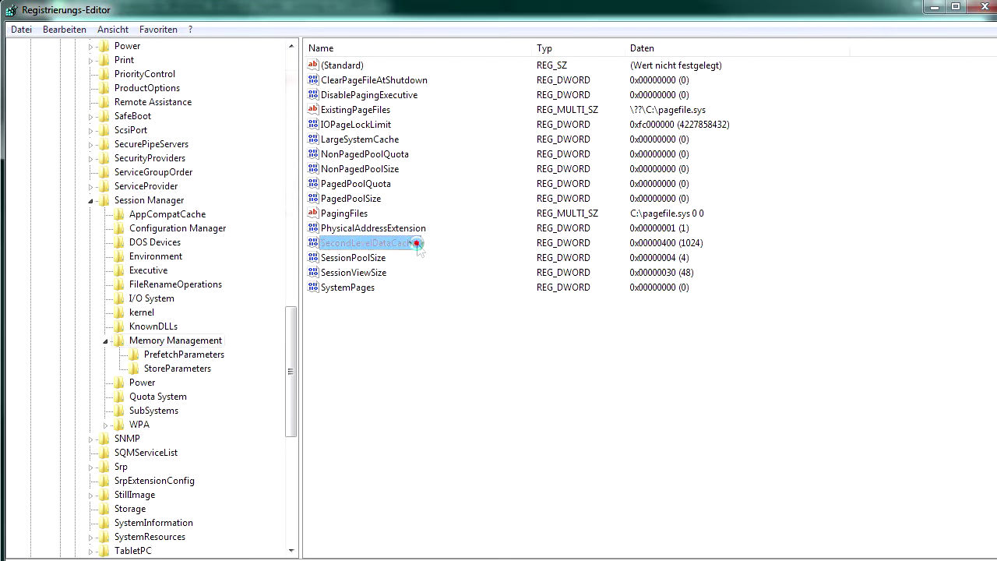
{"action": "double_click", "coordinate": [416, 244]}
{"action": "type", "text": "8020"}
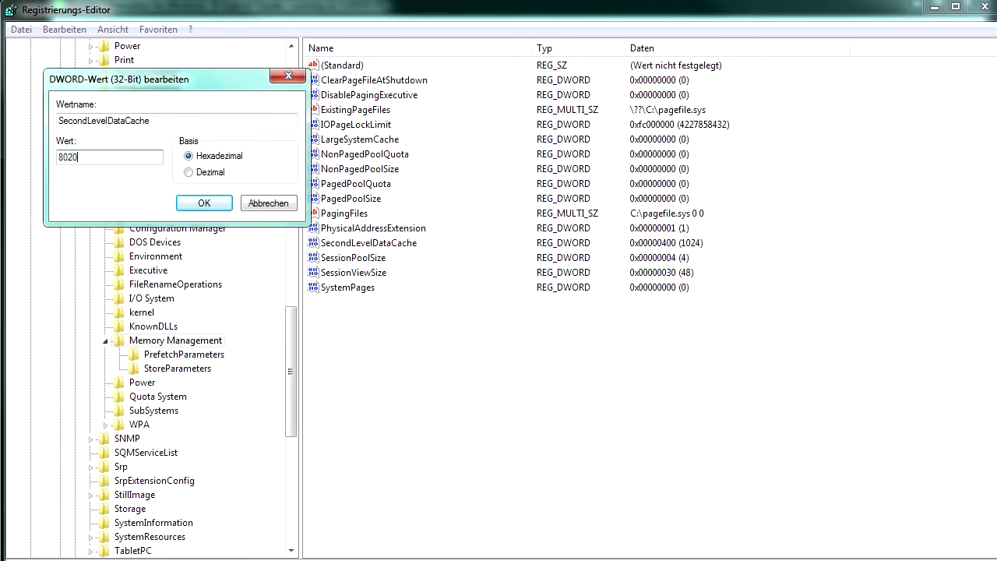
{"action": "key", "text": "BackSpace"}
{"action": "key", "text": "BackSpace"}
{"action": "type", "text": "0"}
{"action": "left_click", "coordinate": [190, 207]}
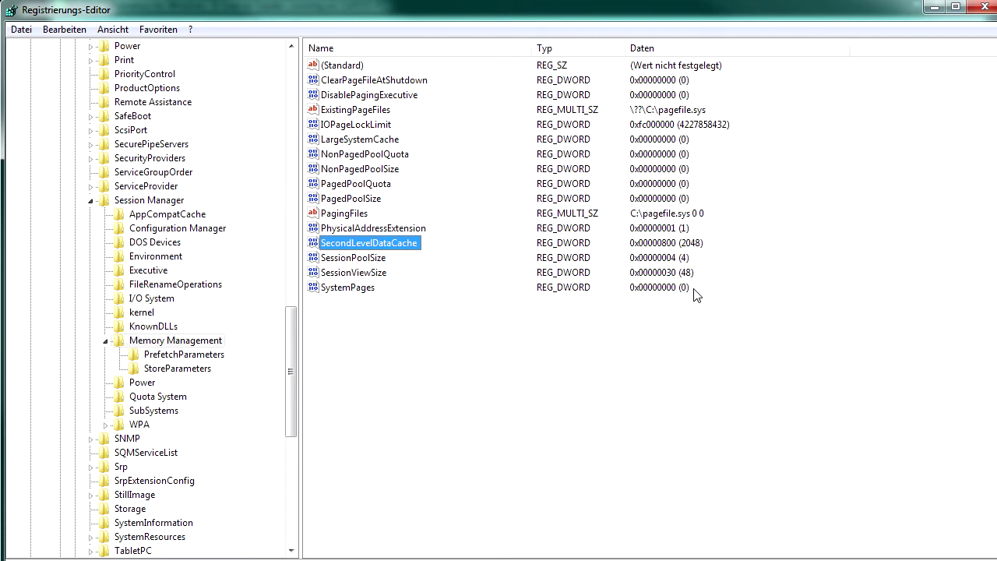
Review the SecondLevelDataCache value once more, discard the edit dialog and close the Registry Editor.
{"action": "double_click", "coordinate": [369, 243]}
{"action": "double_click", "coordinate": [129, 156]}
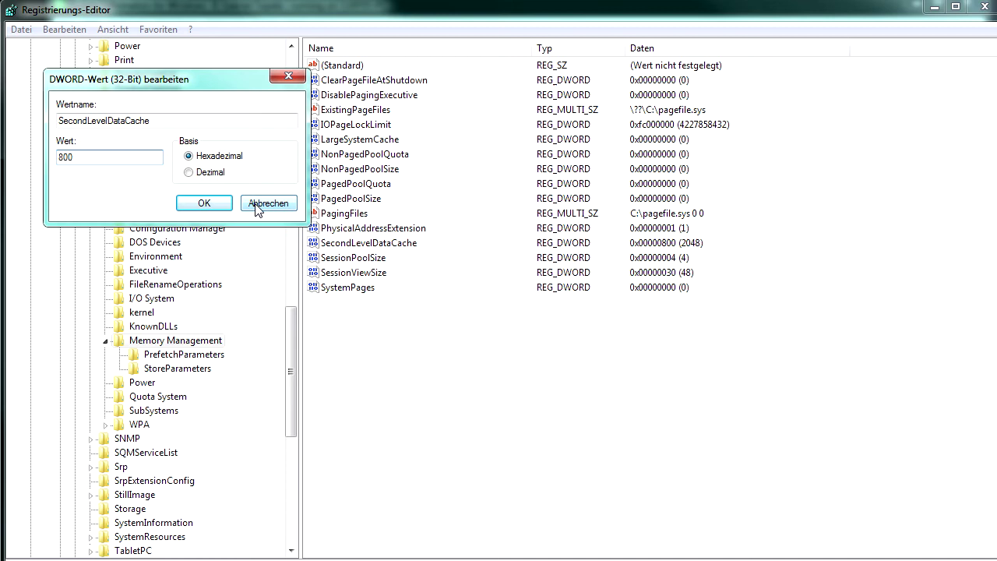
{"action": "left_click", "coordinate": [257, 204]}
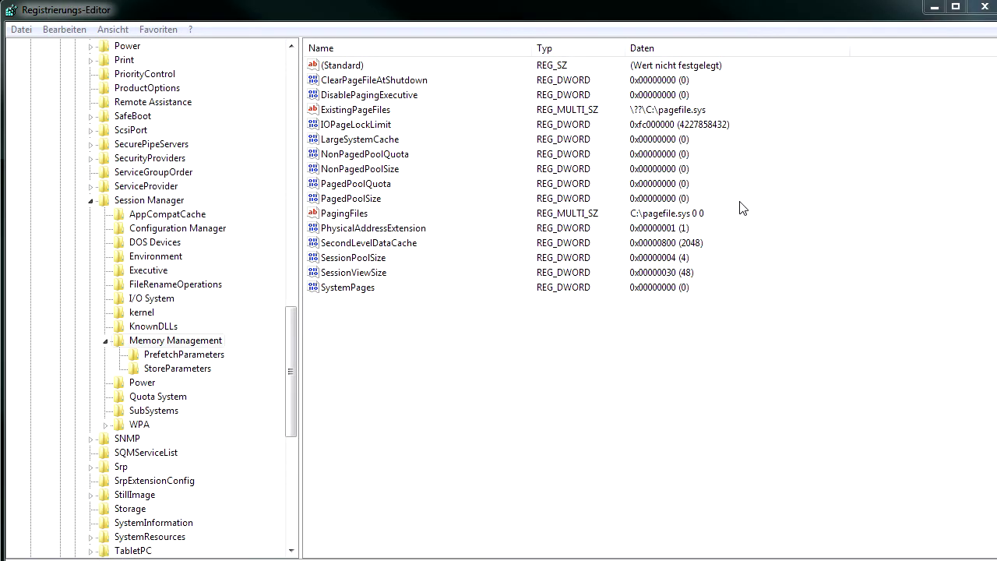
{"action": "left_click", "coordinate": [979, 6]}
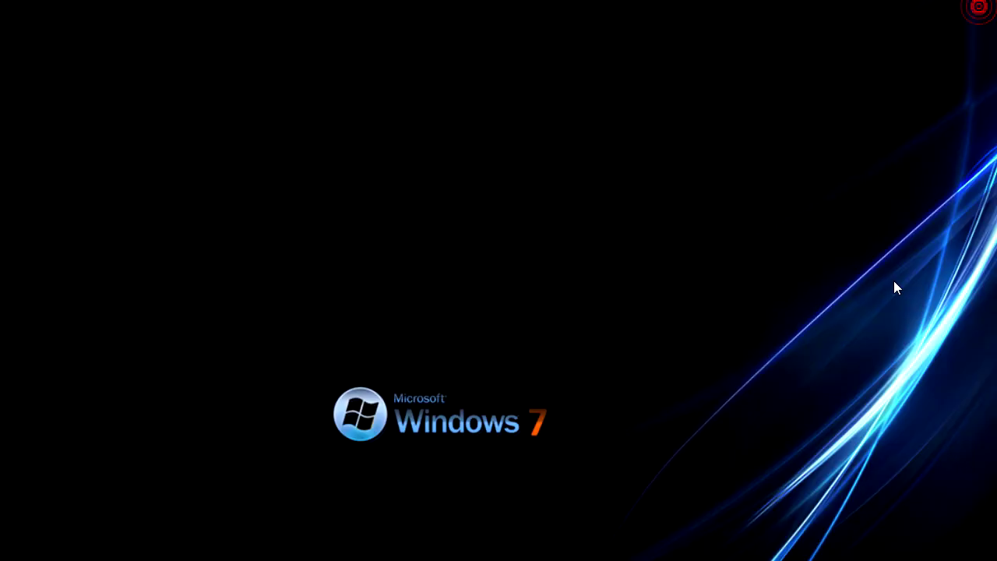